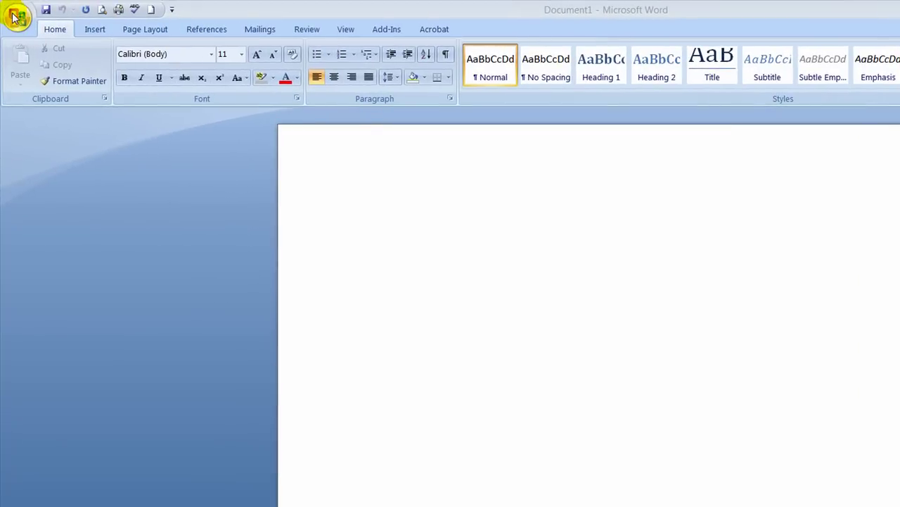
Step: Open the New Document dialog and list the Microsoft Office Online newsletter templates
left_click(14, 14)
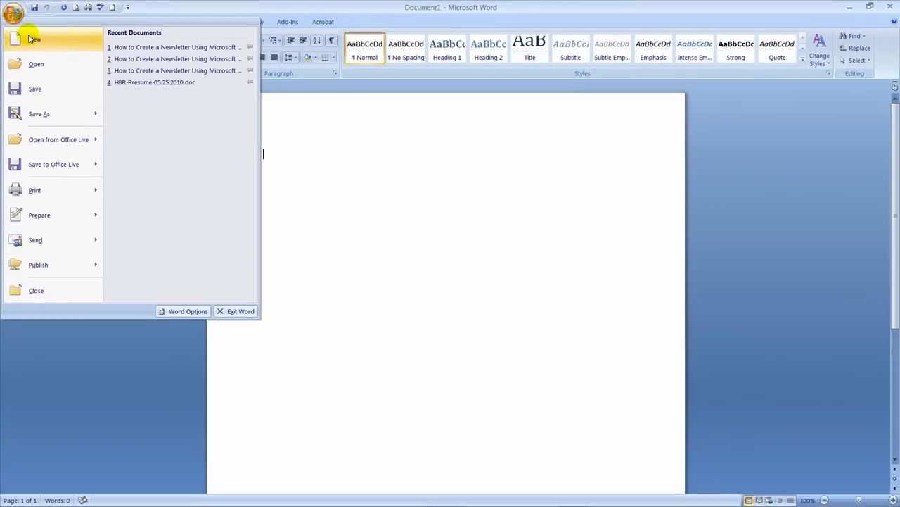
left_click(40, 52)
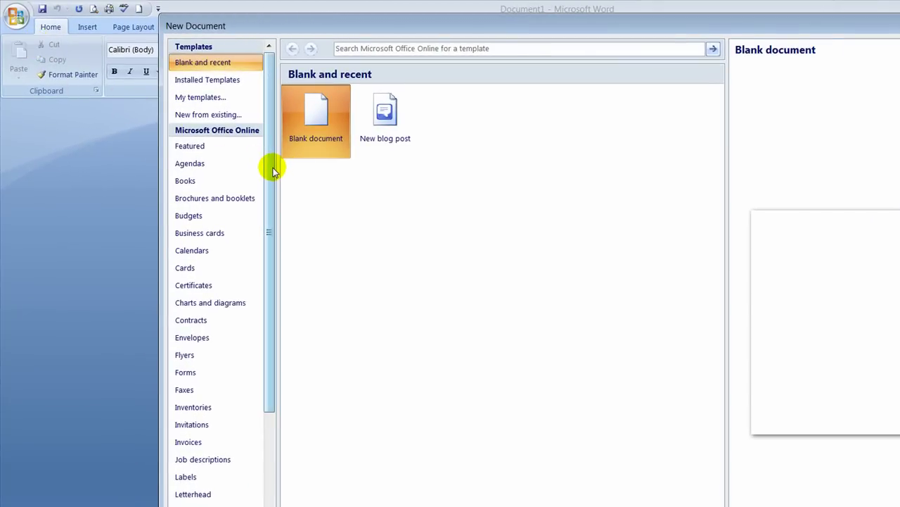
left_click_drag(273, 167, 272, 333)
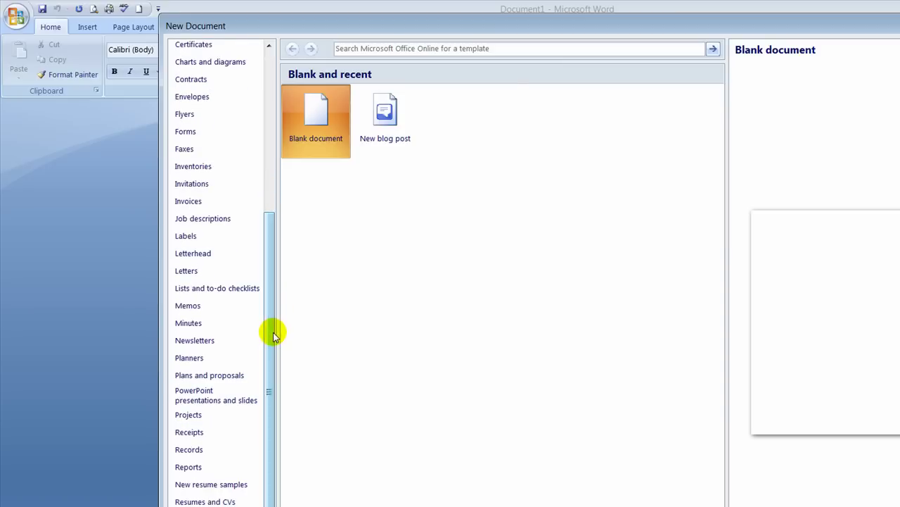
left_click(215, 342)
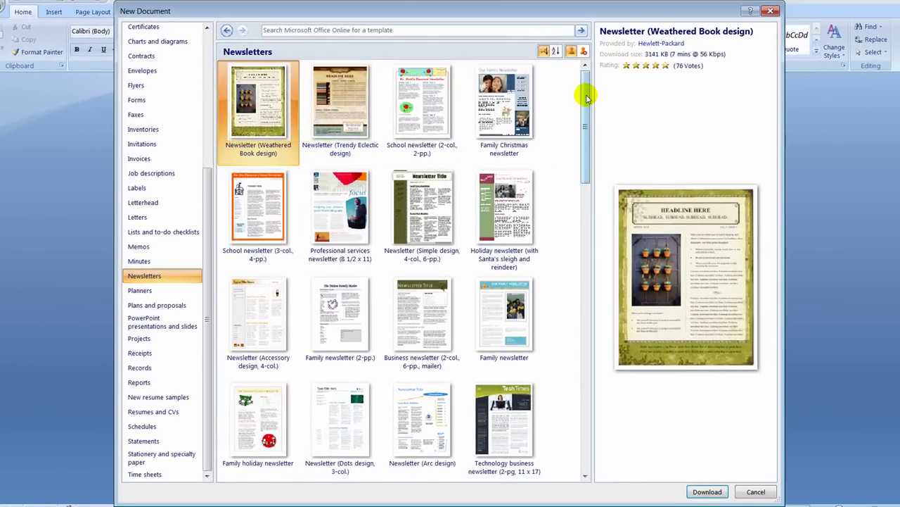
Step: Pick the Family newsletter template from the gallery and download it as a new document
left_click_drag(588, 92, 598, 161)
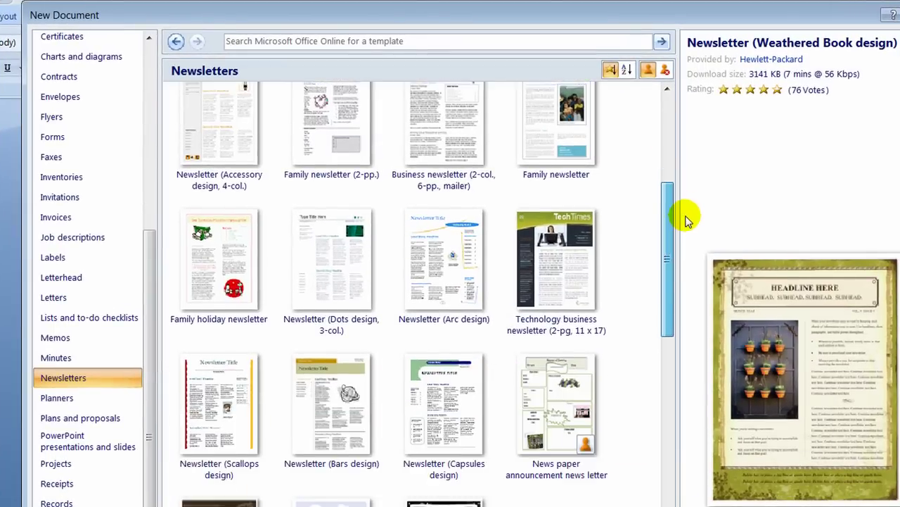
mouse_move(688, 221)
left_mouse_down()
mouse_move(688, 391)
mouse_move(680, 430)
mouse_move(667, 442)
mouse_move(668, 491)
mouse_move(688, 204)
mouse_move(682, 103)
left_mouse_up()
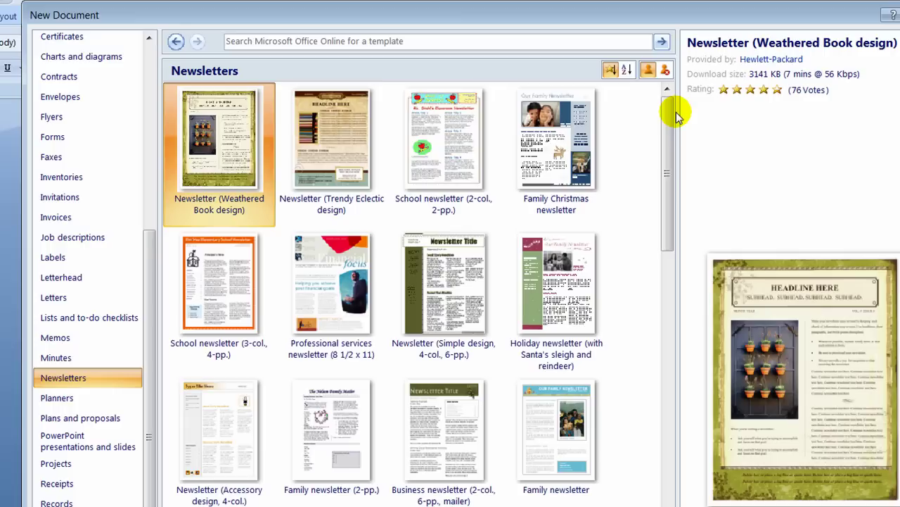
left_click(566, 423)
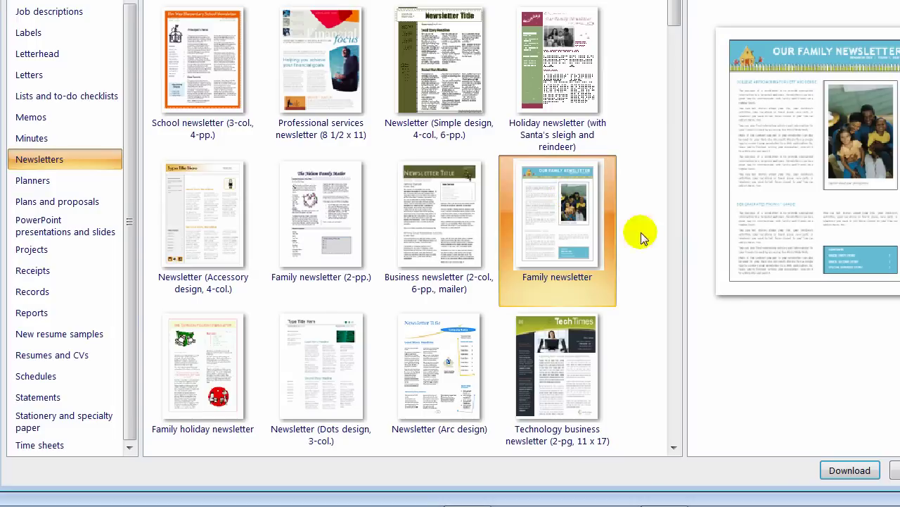
left_click(850, 471)
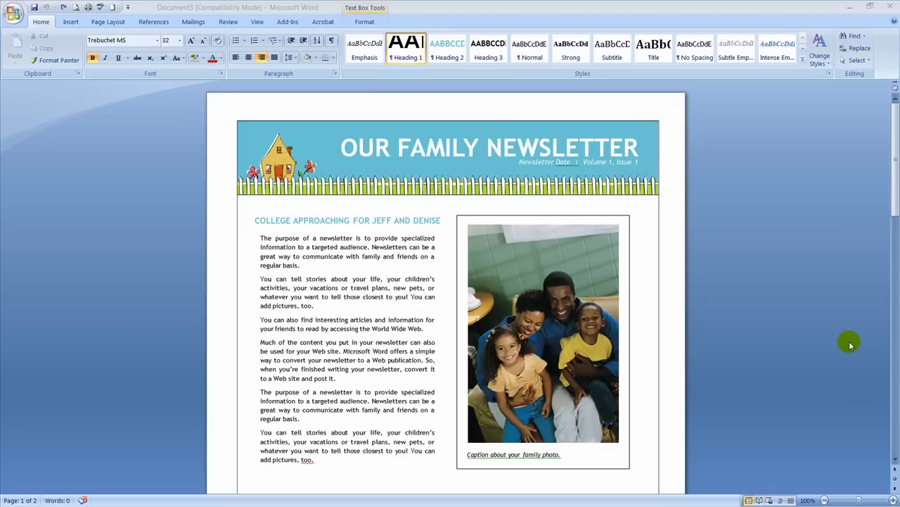
Step: Type ROGERS in place of OUR in the masthead title
left_click(340, 147)
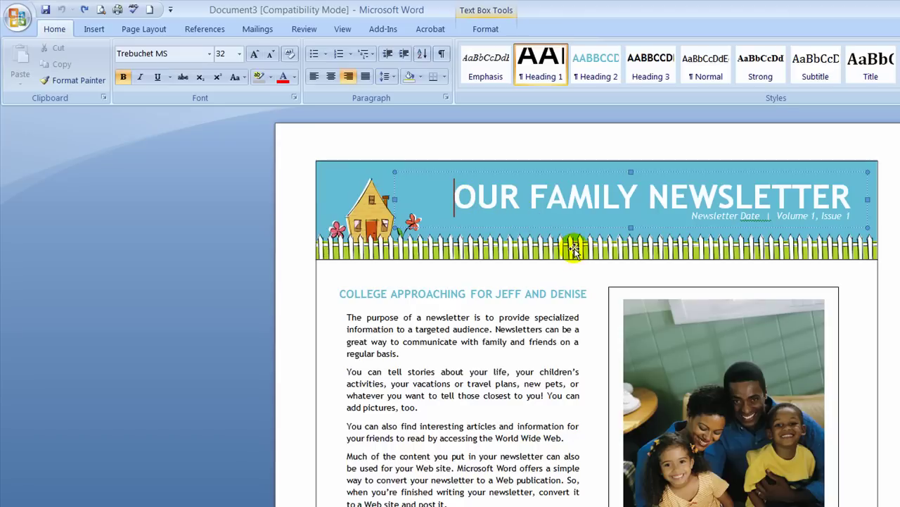
type("ROGEROUR FAMILY")
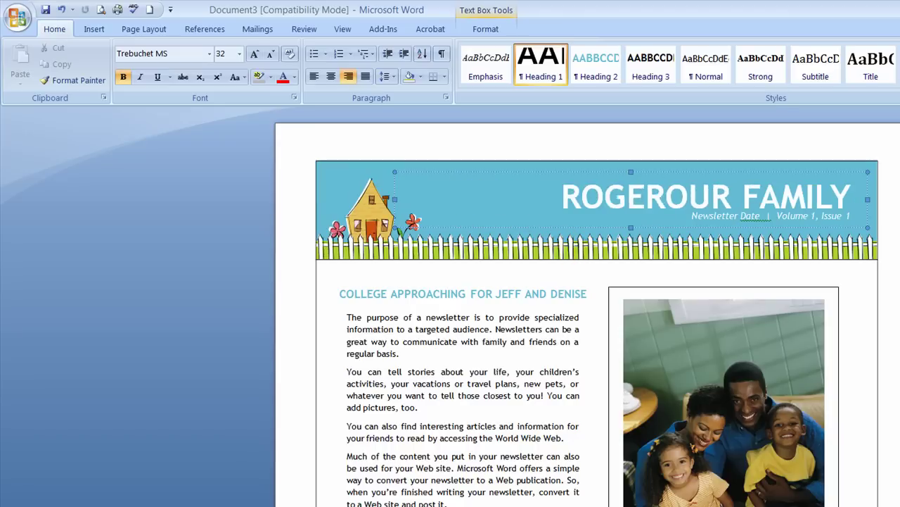
type("S")
key("Delete")
key("Delete")
key("Delete")
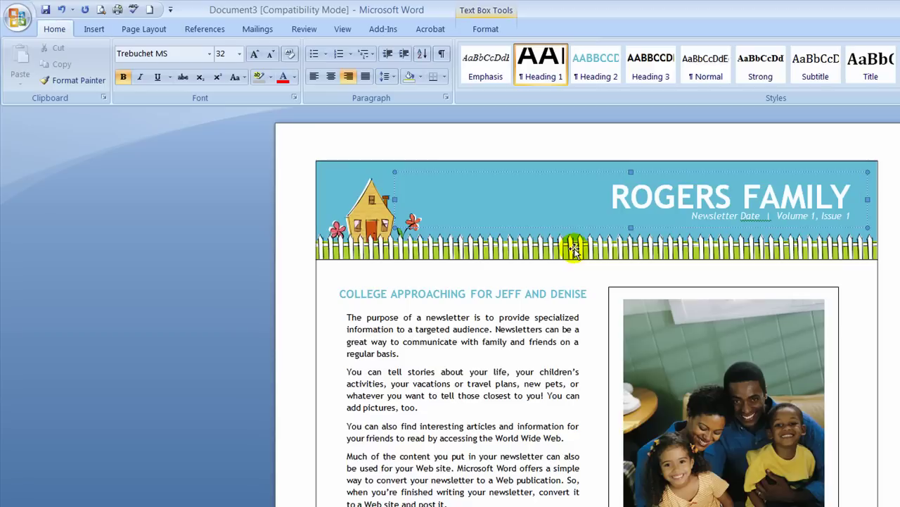
Step: Overwrite the Newsletter Date placeholder with 'October 31, 2010' and leave the header box
left_click(693, 217)
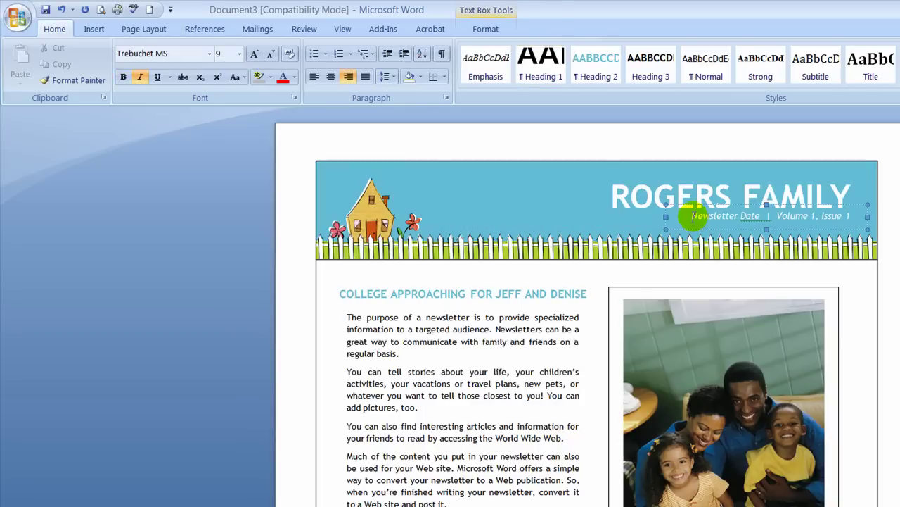
left_click_drag(693, 216, 755, 213)
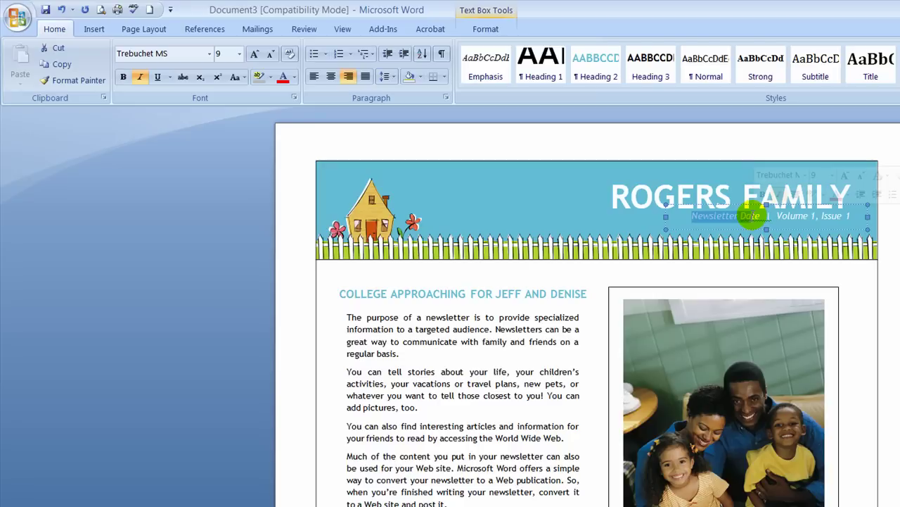
type("October")
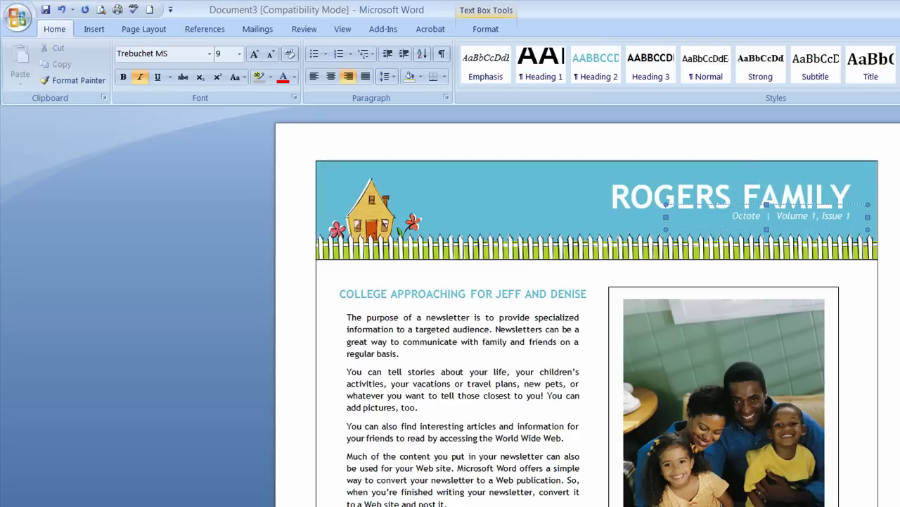
type(" 31,")
type(" 2010")
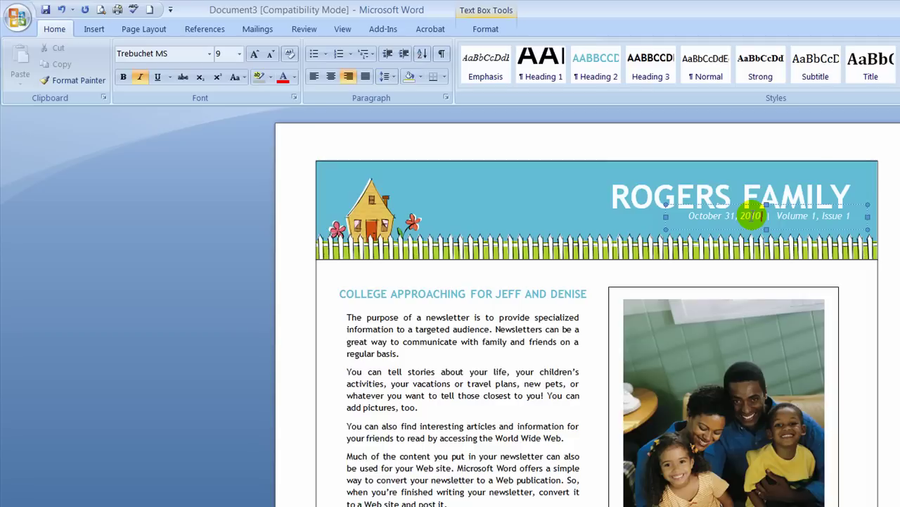
left_click(571, 196)
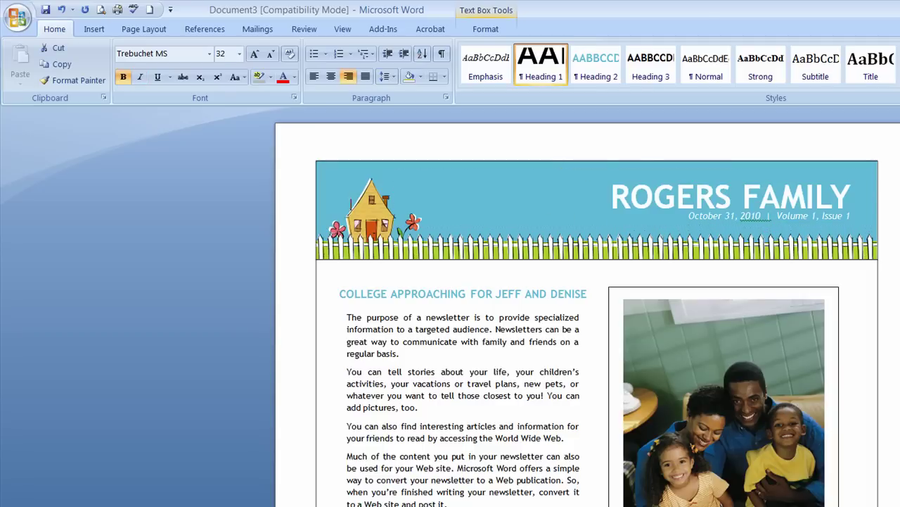
key("Escape")
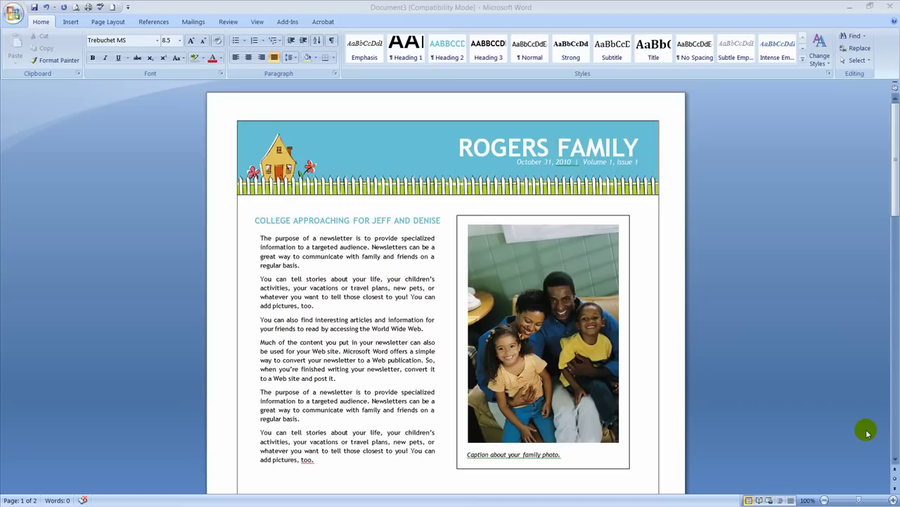
Step: Start the first paragraph with 'The text you want', then select all the Notepad text
left_click(280, 262)
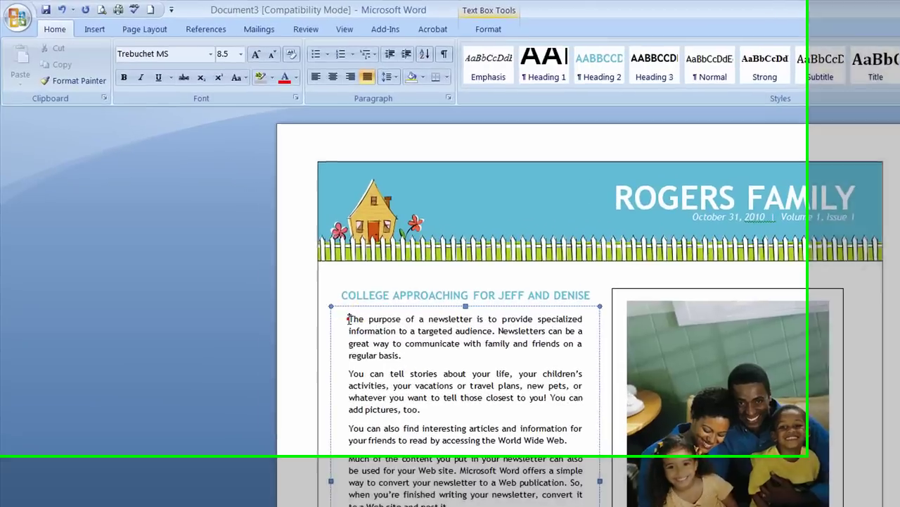
type("The t")
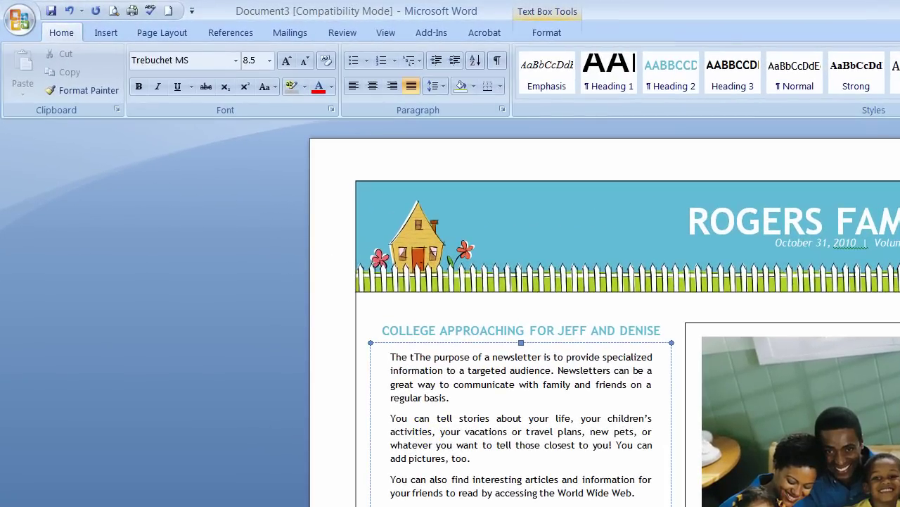
type("ext y")
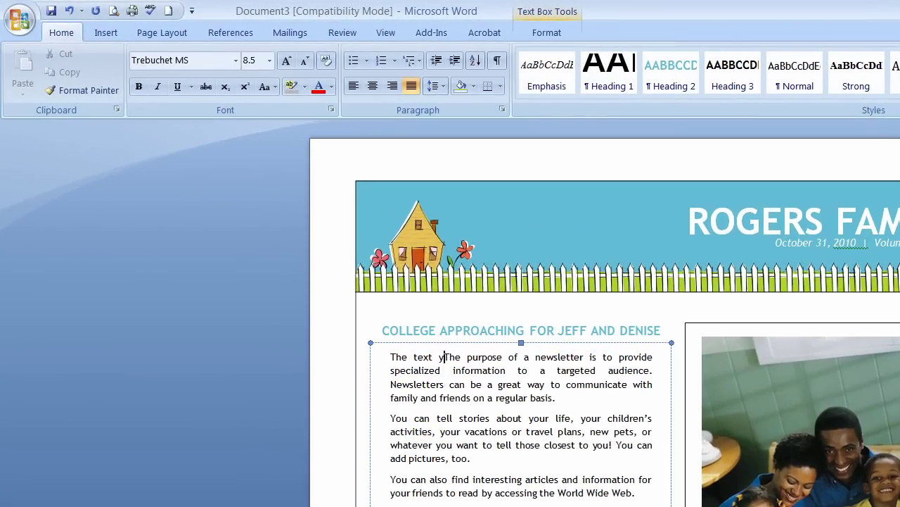
type("ou want")
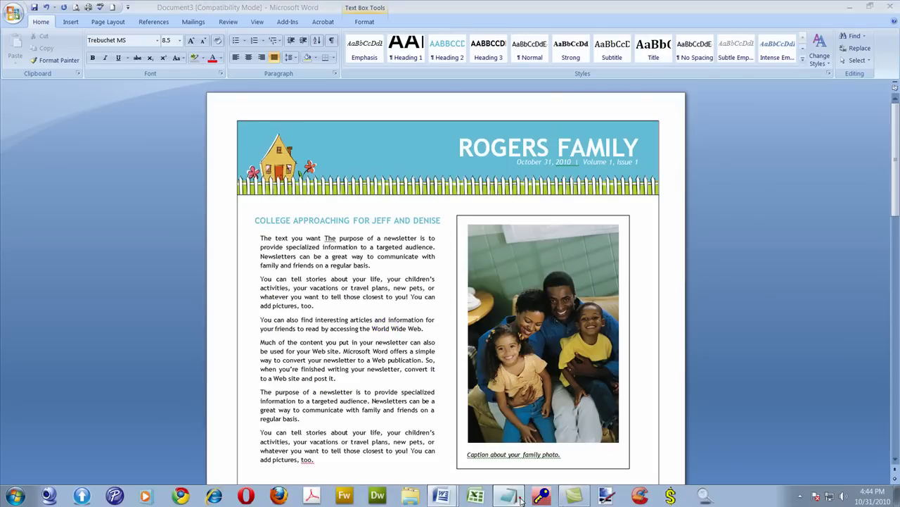
left_click(519, 498)
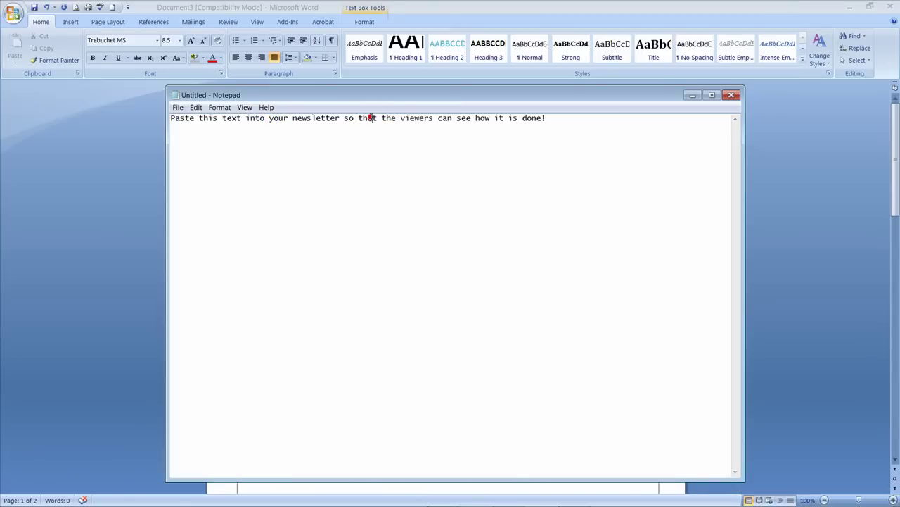
key("ctrl+a")
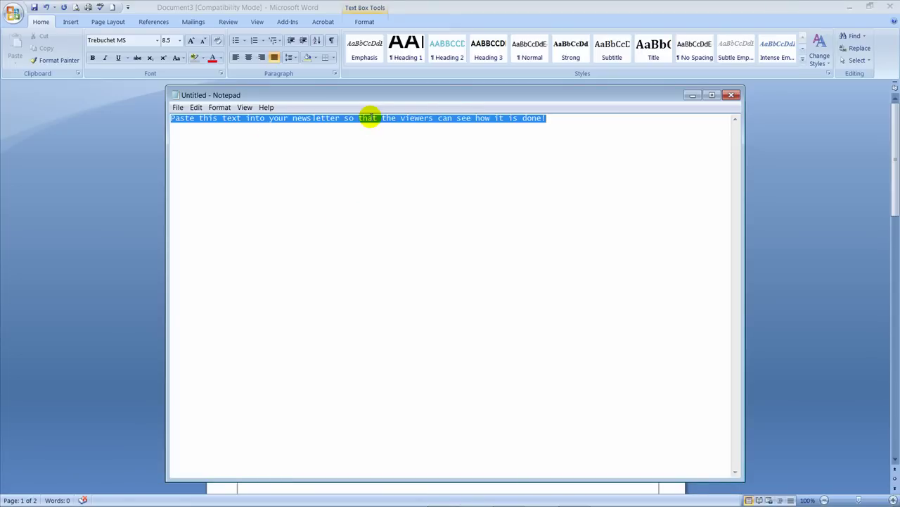
Step: Select the first story paragraph and paste the Notepad text over it as Unformatted Text
left_click(88, 92)
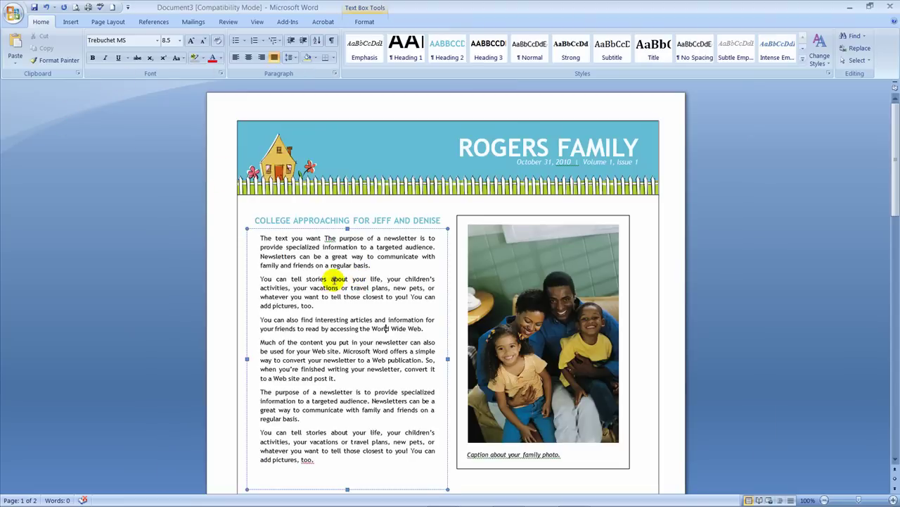
left_click(326, 266)
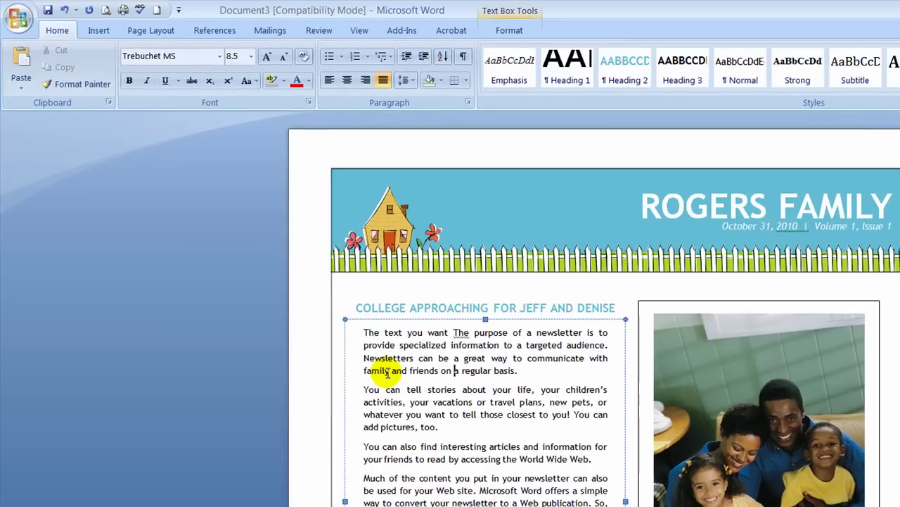
left_click_drag(363, 332, 519, 378)
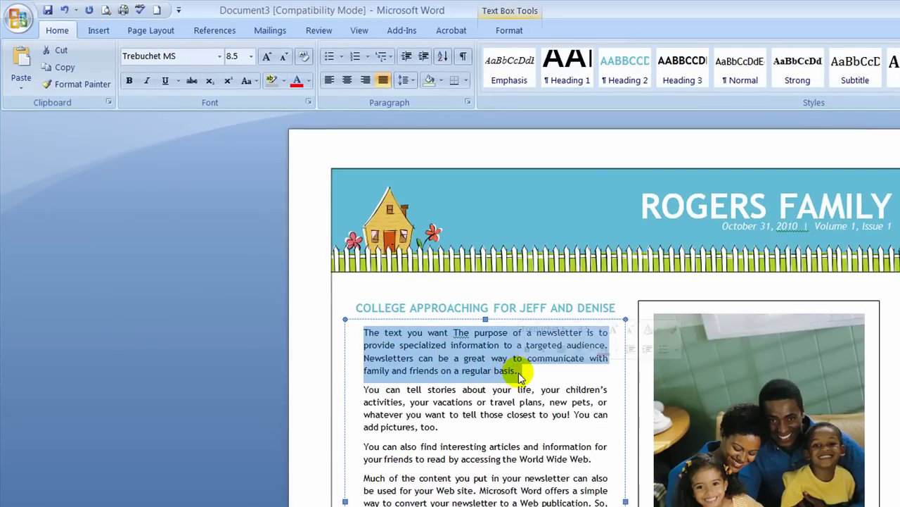
left_click(19, 81)
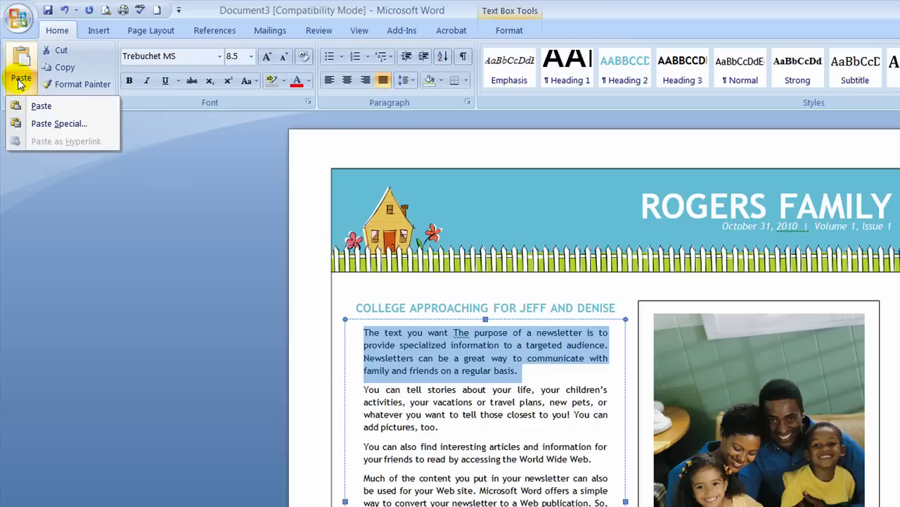
left_click(50, 125)
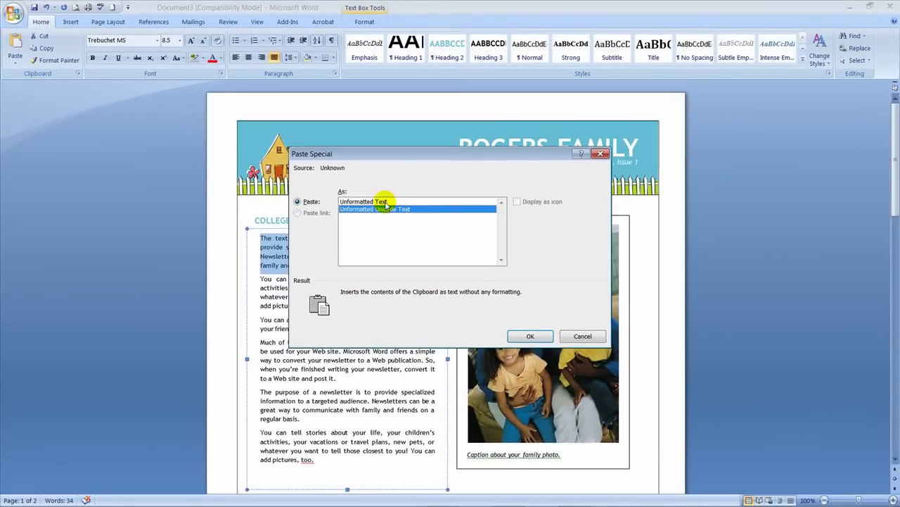
left_click(381, 201)
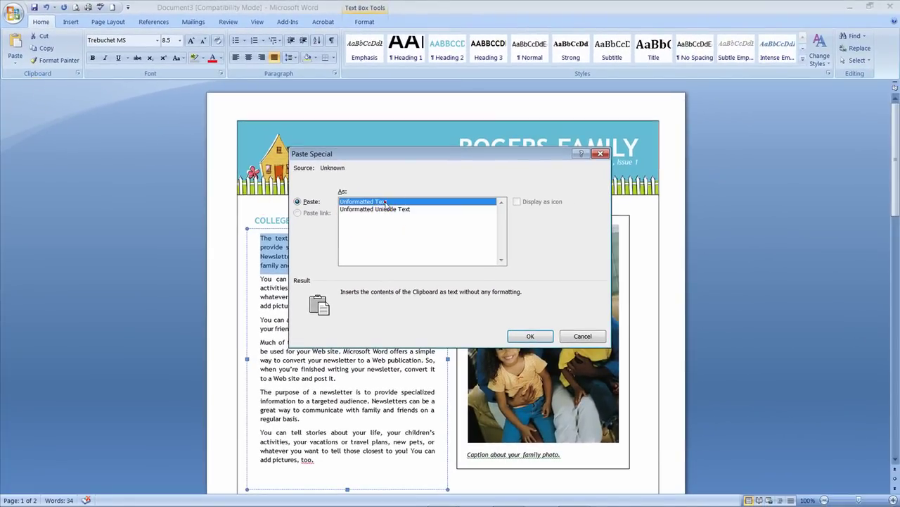
left_click(536, 336)
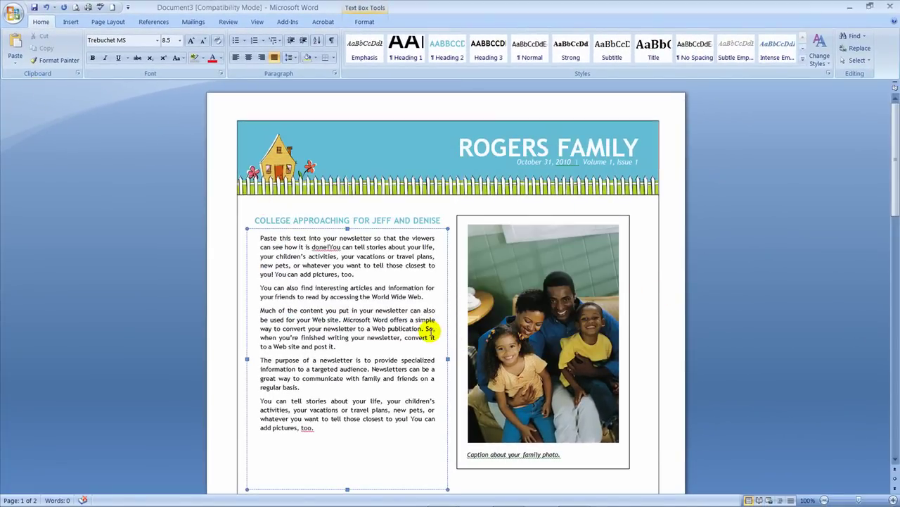
Step: Add '!' after 'done' in the pasted paragraph, then select the family photo
type("!")
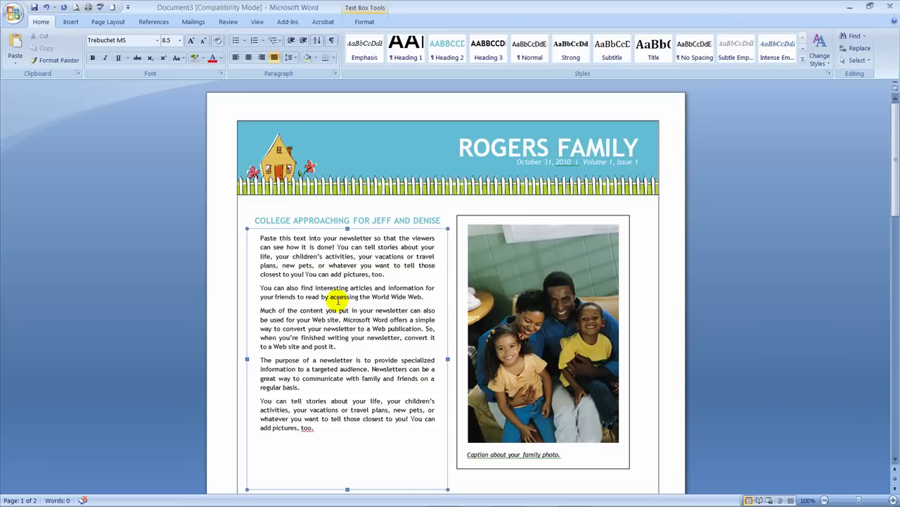
left_click(507, 401)
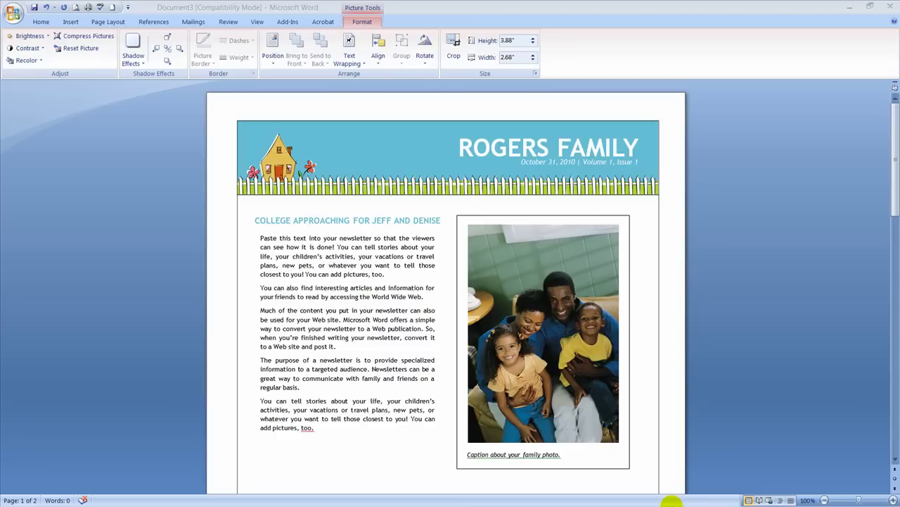
left_click(498, 295)
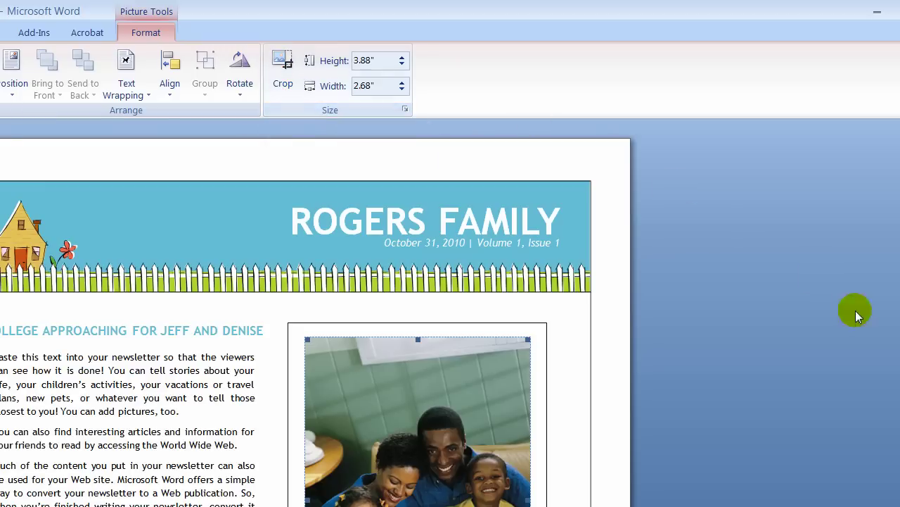
left_click(878, 362)
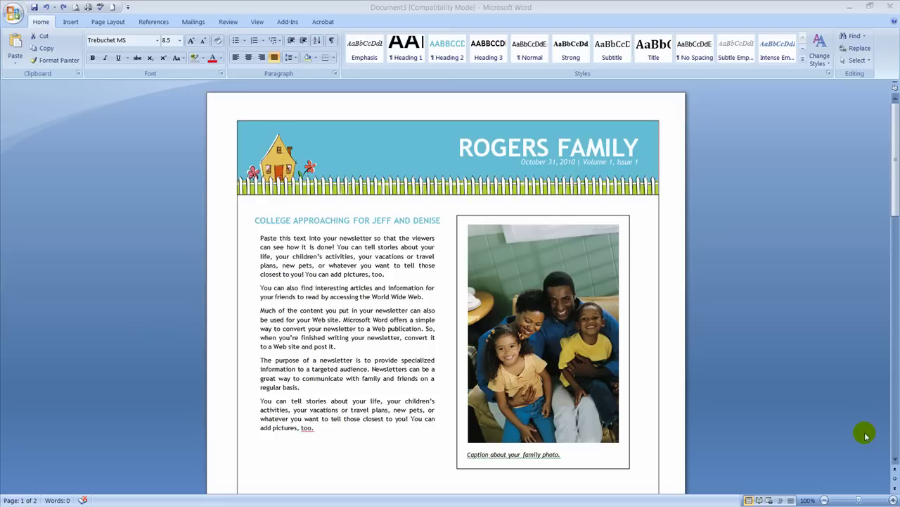
Step: Swap the family photo for a clip art result from a 'cars' search
left_click(606, 263)
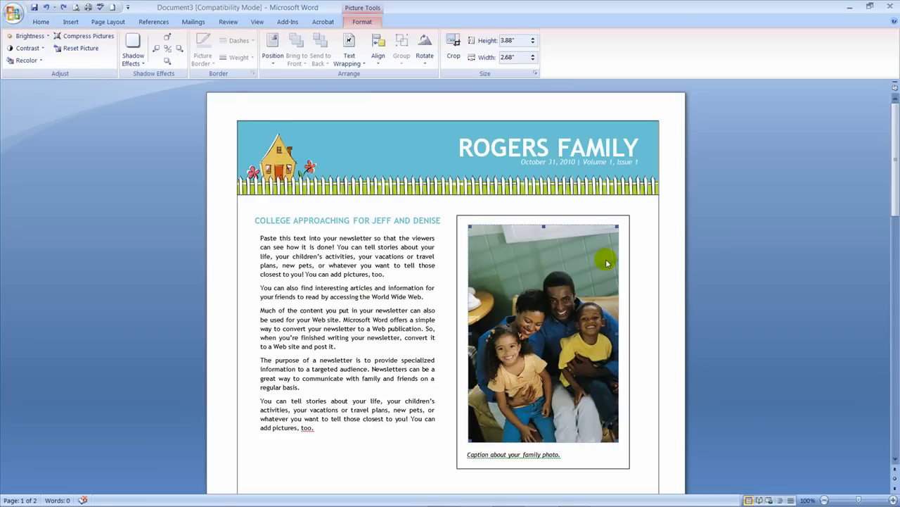
left_click(73, 25)
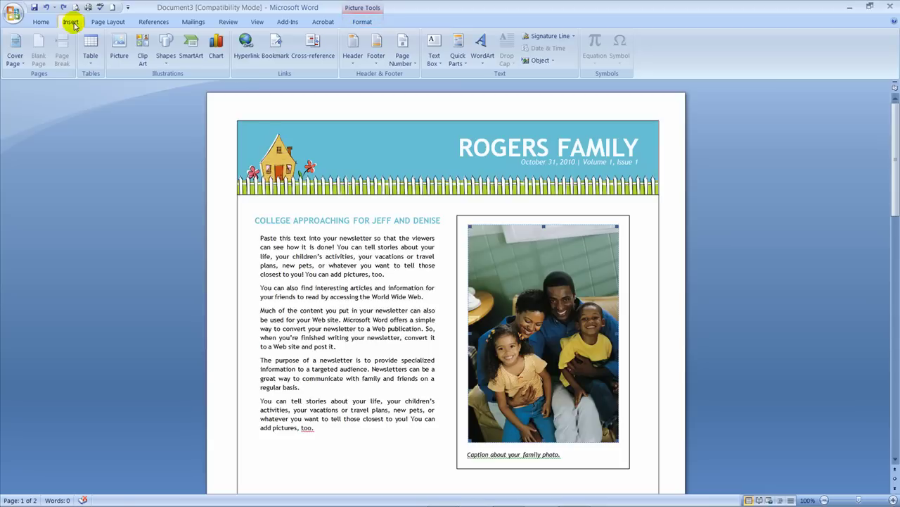
left_click(142, 50)
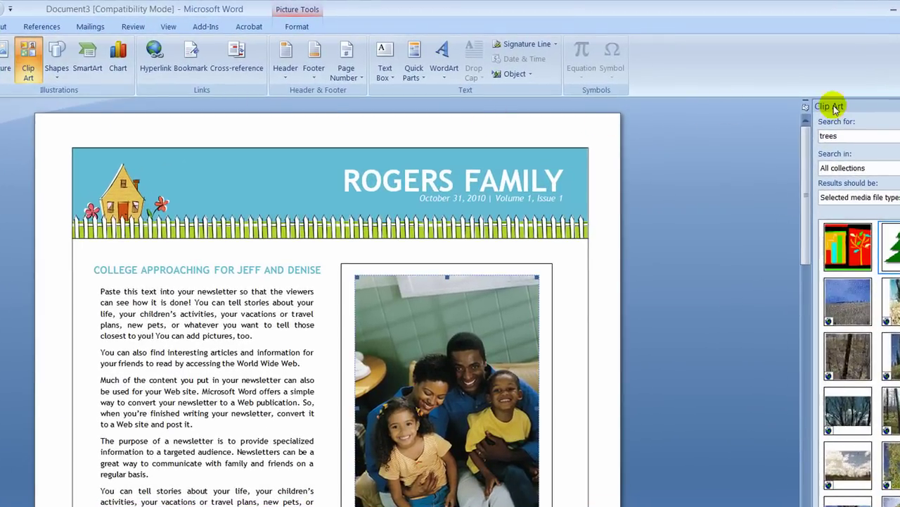
double_click(853, 135)
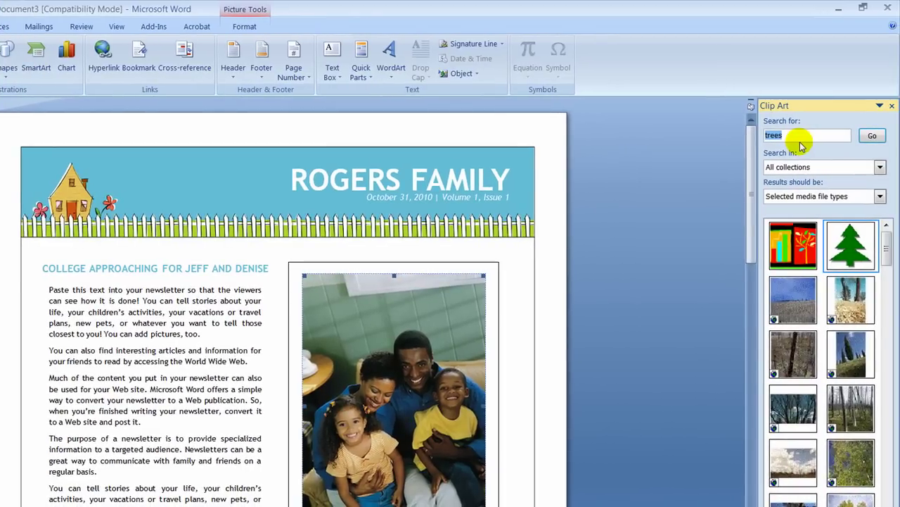
type("cars")
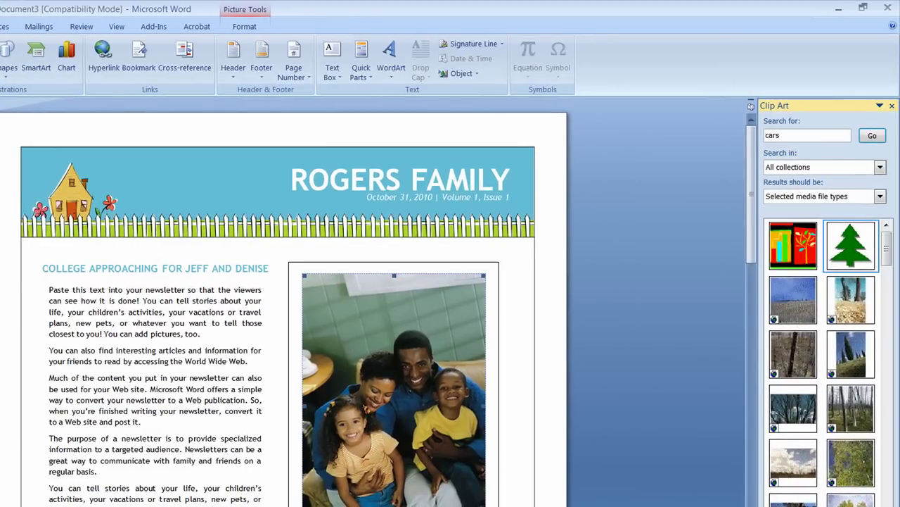
left_click(874, 135)
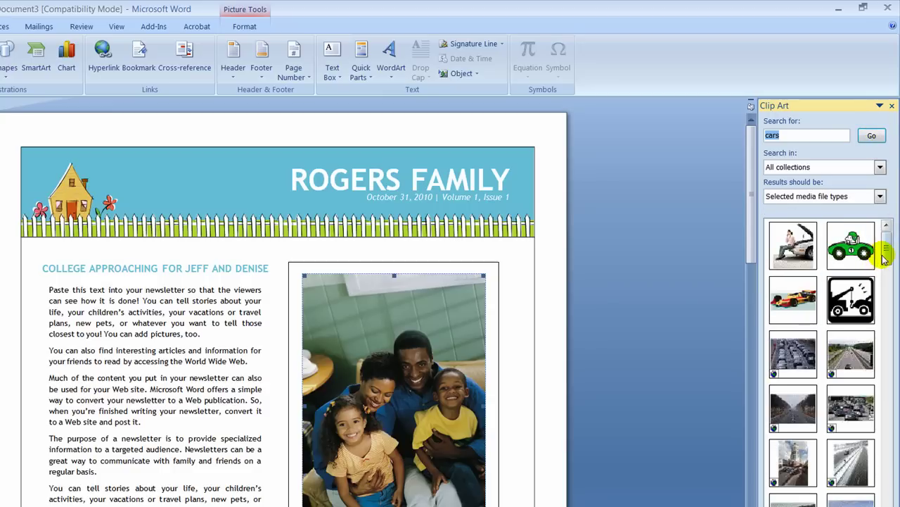
left_click_drag(883, 255, 890, 272)
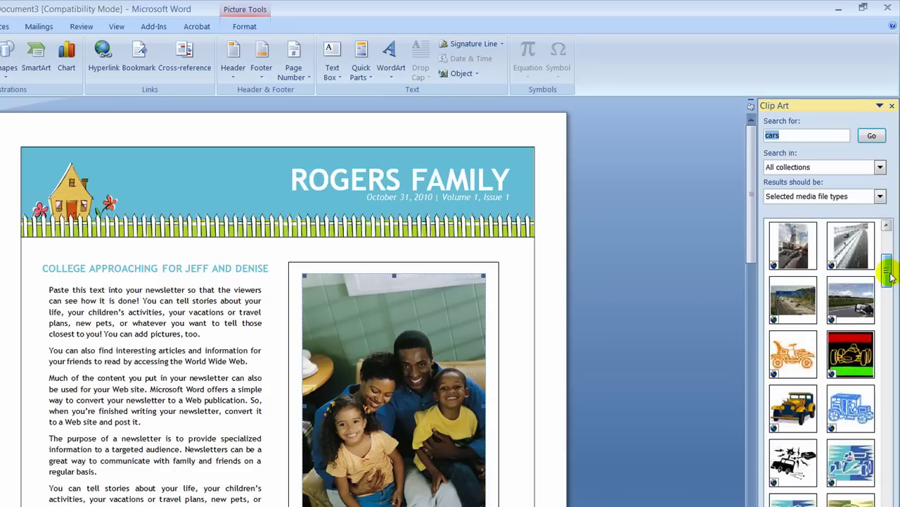
mouse_move(850, 354)
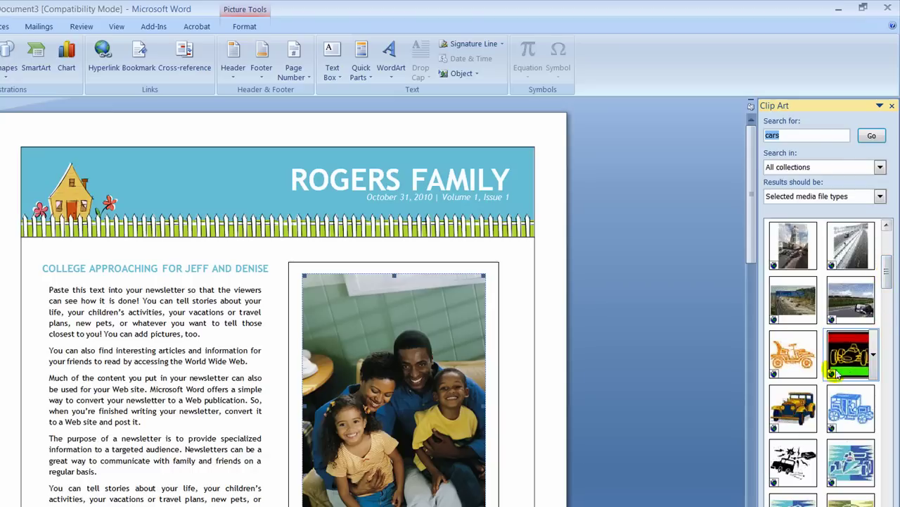
mouse_move(793, 408)
left_click(803, 404)
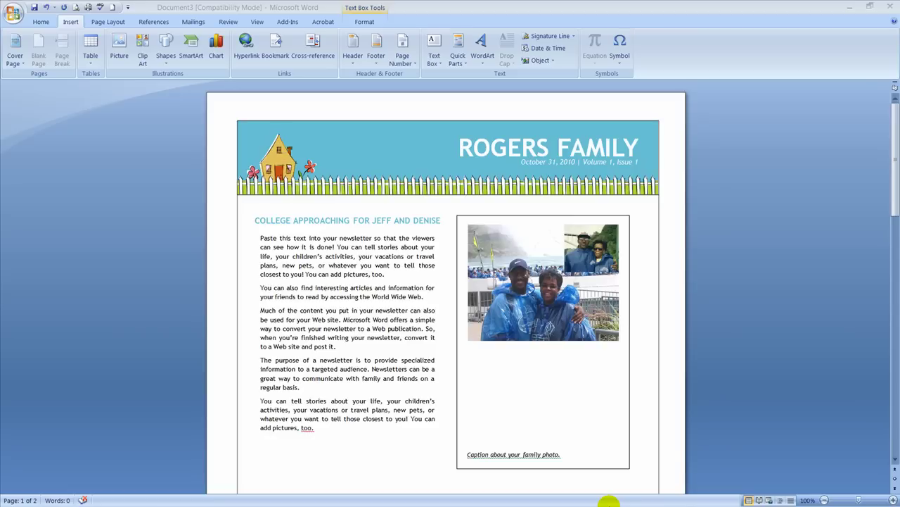
Step: Switch the newsletter to Full Screen Reading view from the View tab
left_click(259, 22)
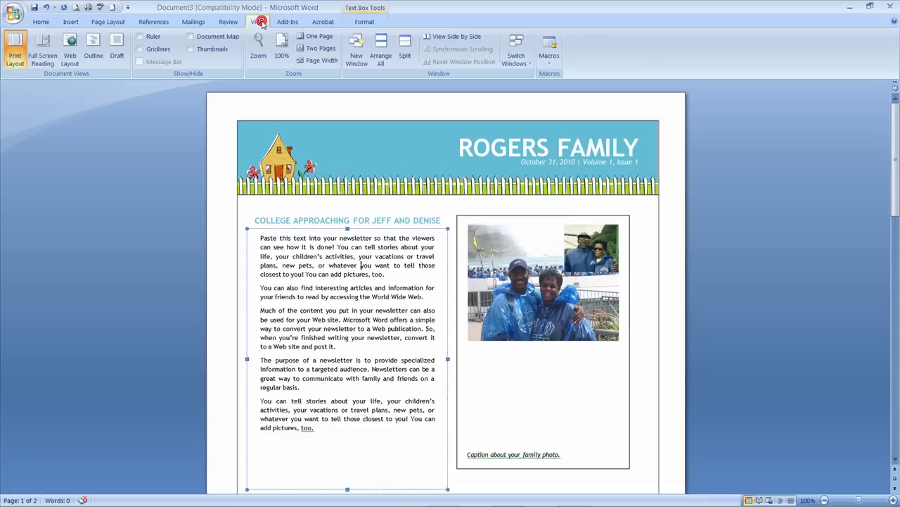
left_click(49, 52)
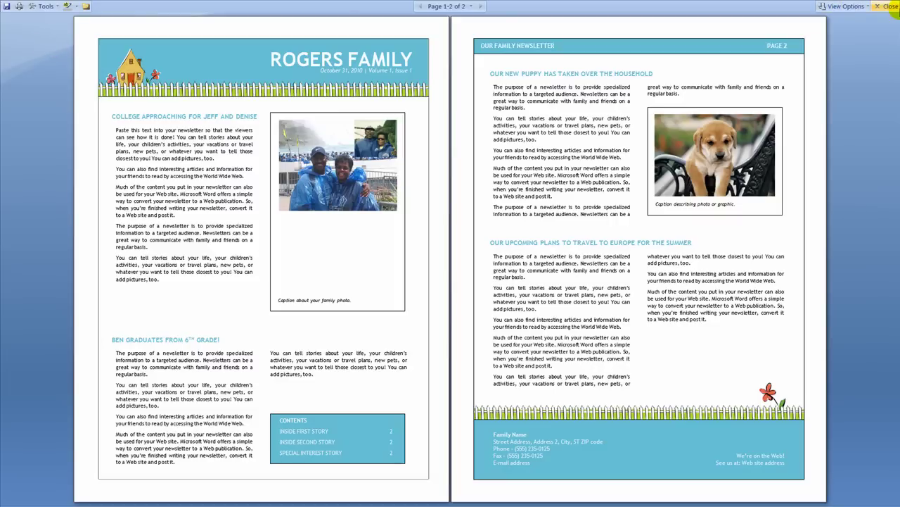
Step: Close Full Screen Reading to get back to Print Layout
left_click(892, 6)
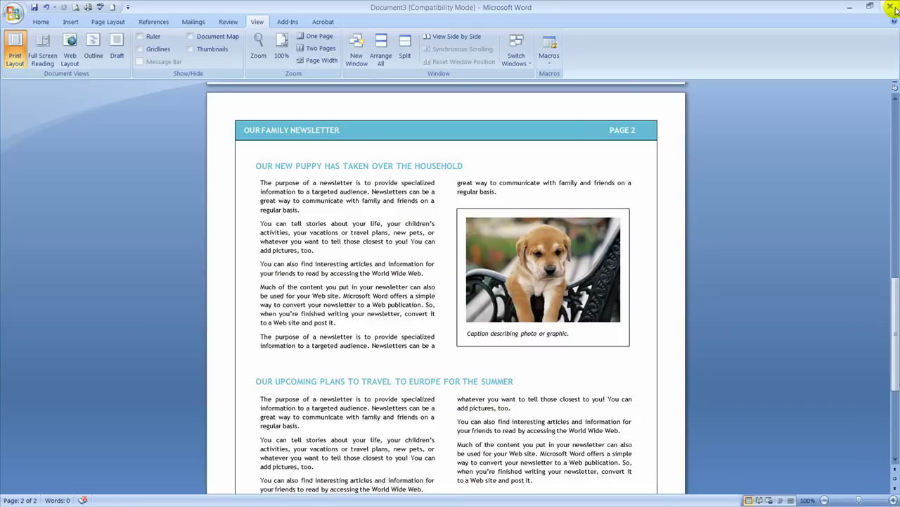